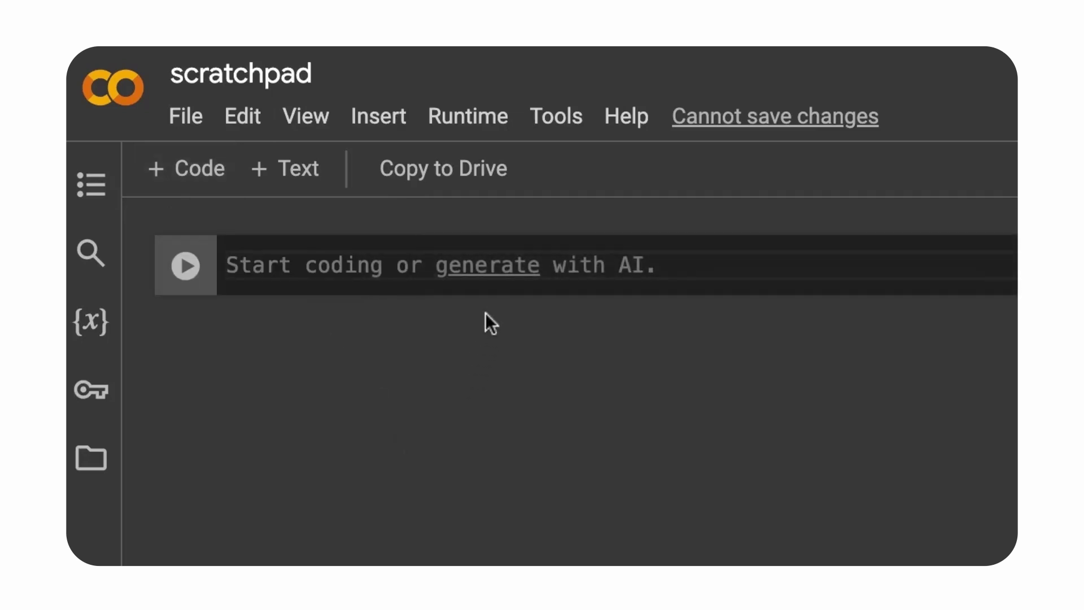
Step: Have AI generate and run pandas code creating a 10-student midterm grades DataFrame
left_click(505, 283)
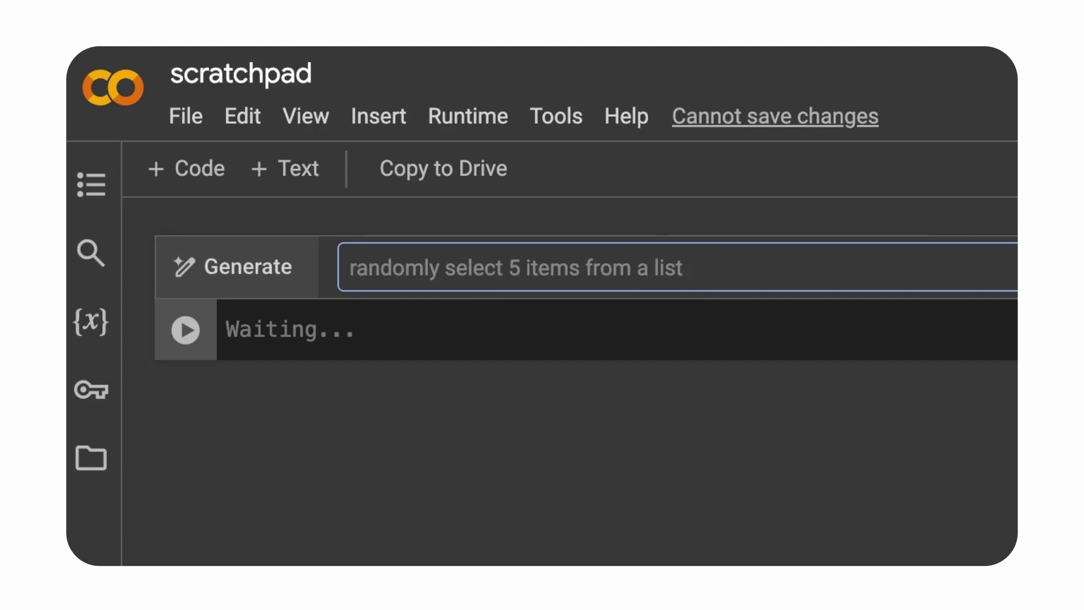
type("create a dataframe that has midterm grades for 10 students")
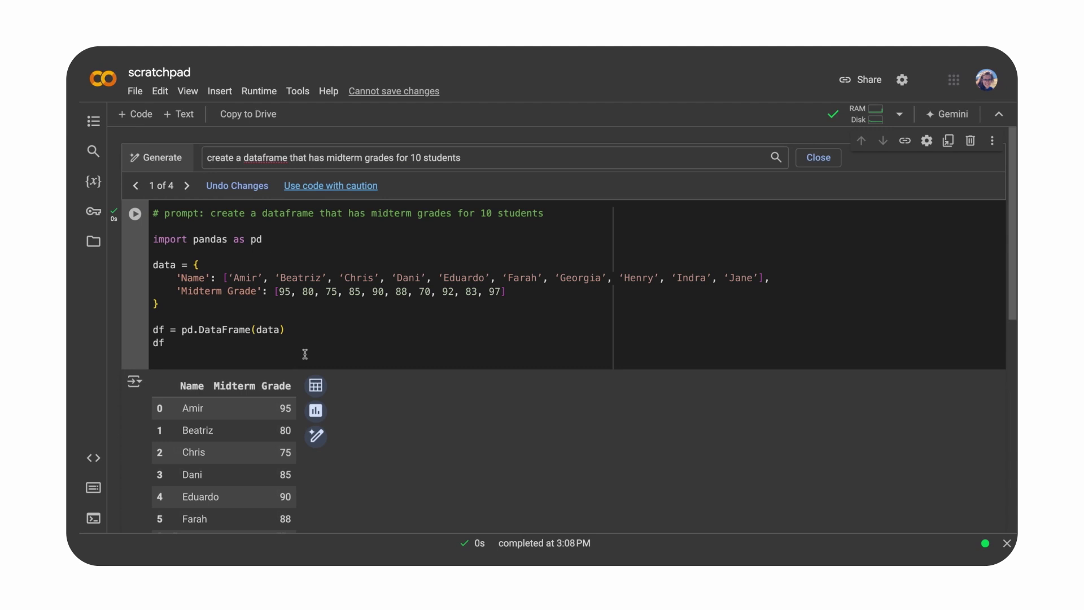
scroll(360, 357, "down", 2)
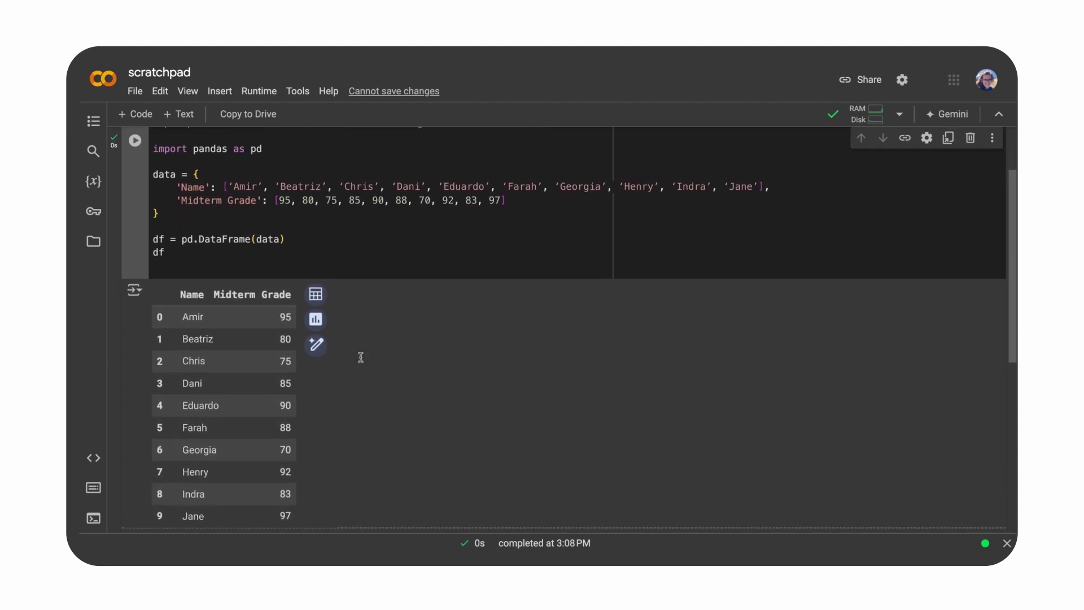
scroll(533, 380, "down", 1)
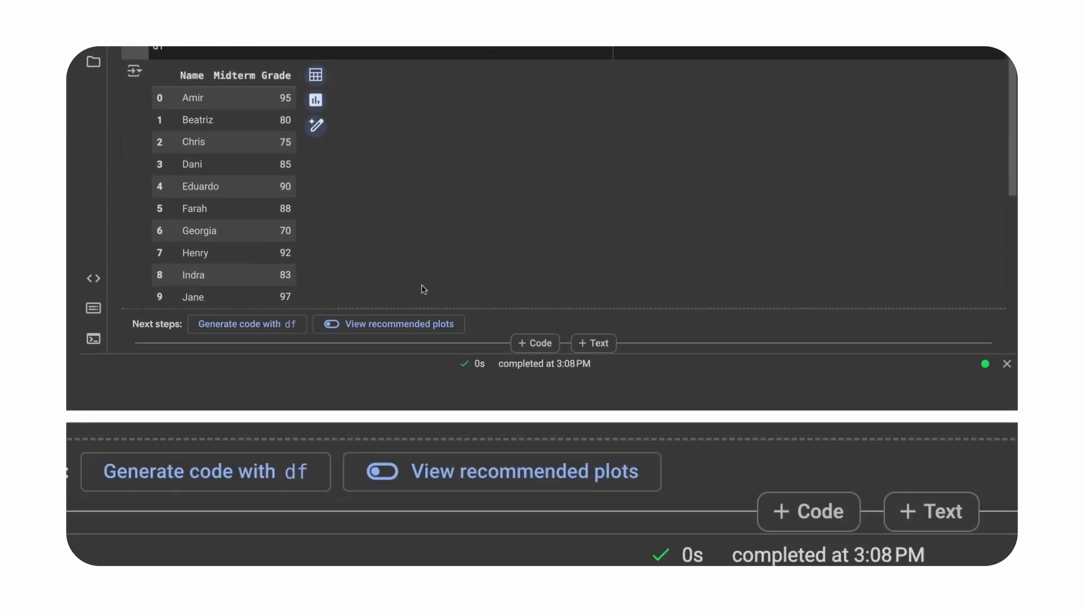
Step: Add the recommended Midterm Grade histogram from the suggested plots and reveal its plotting code
left_click(405, 325)
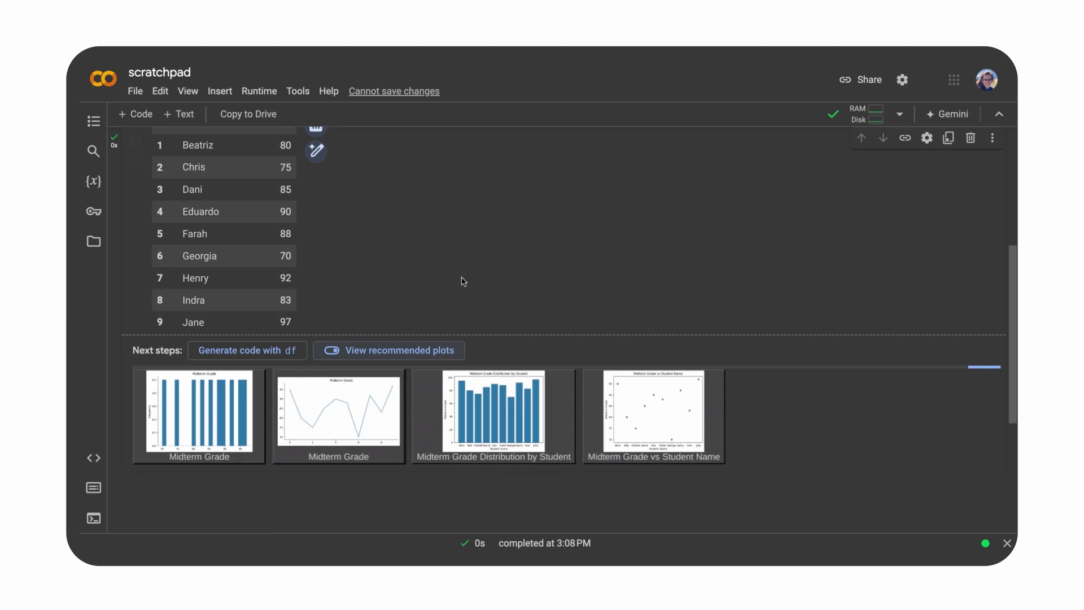
left_click(781, 425)
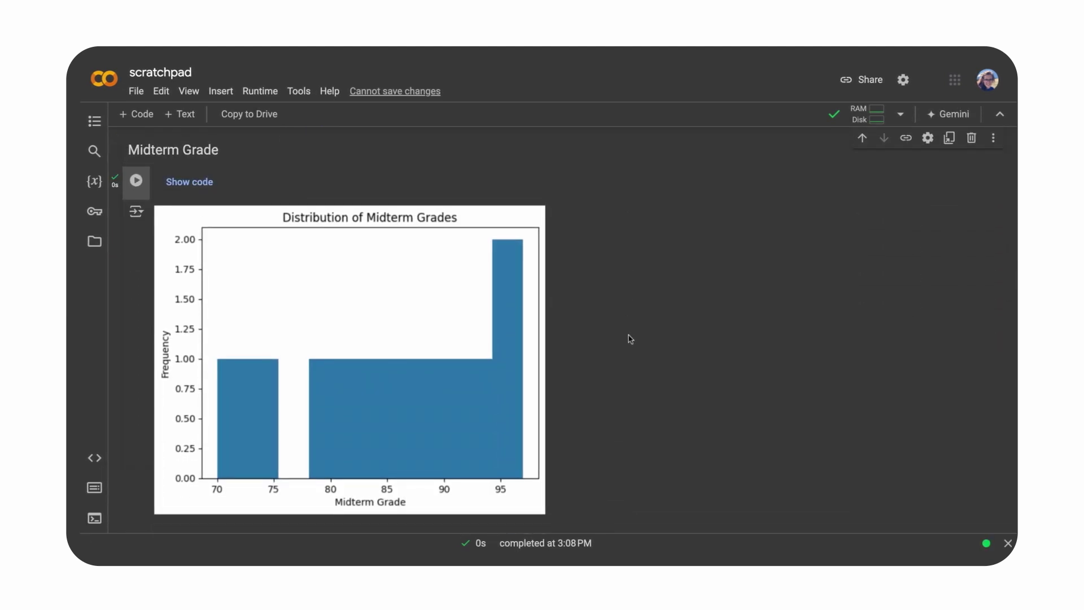
left_click(186, 183)
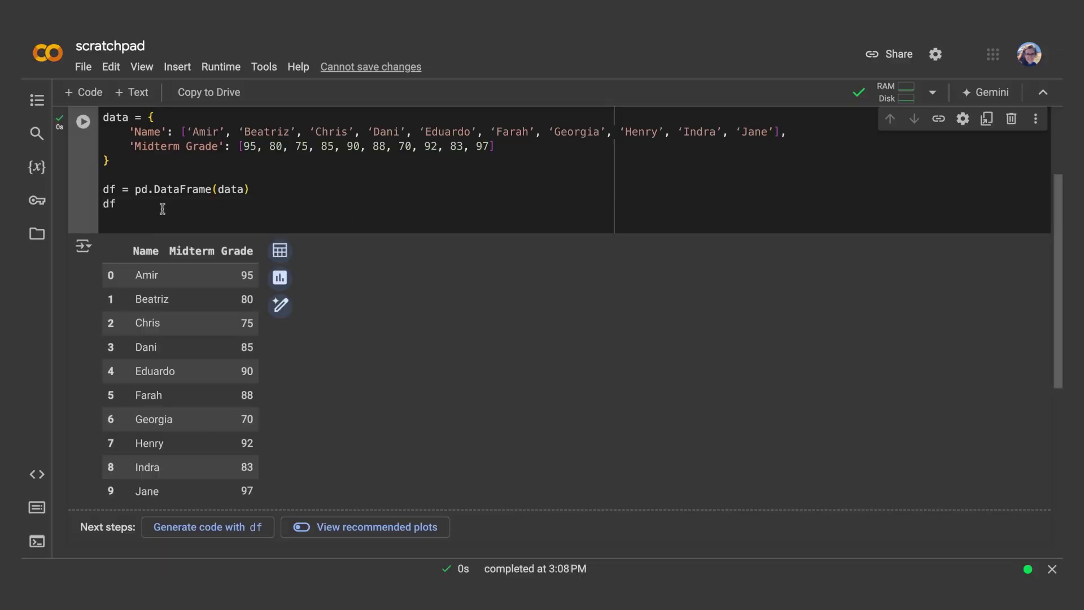
type("df.loc[10] = [\"Evan\"]")
Step: Add the line df.loc[10] = ["Evan"] below df and run the cell
key("Return")
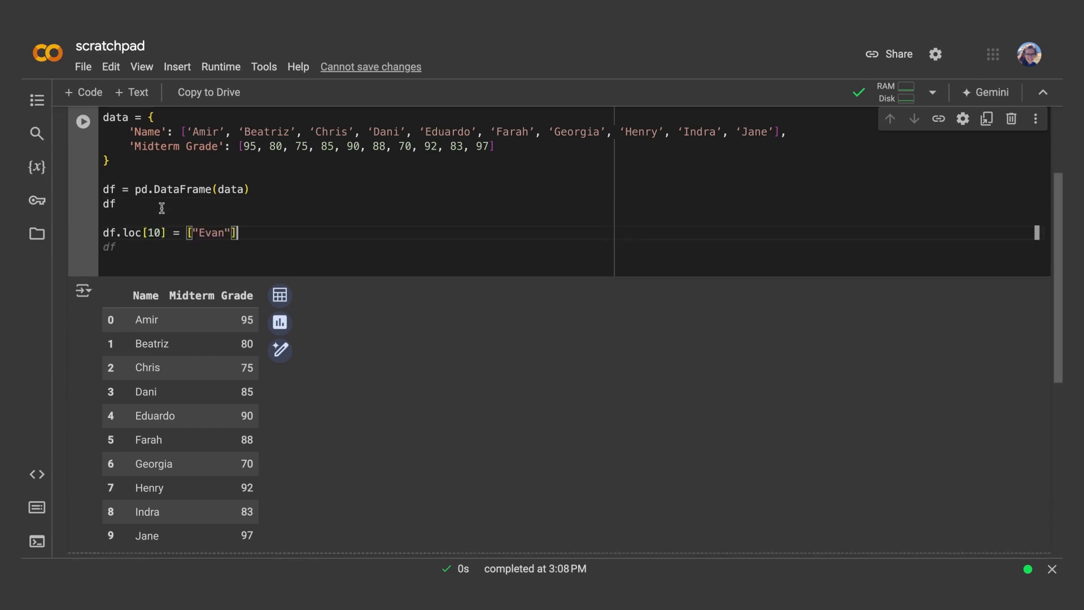
key("shift+Return")
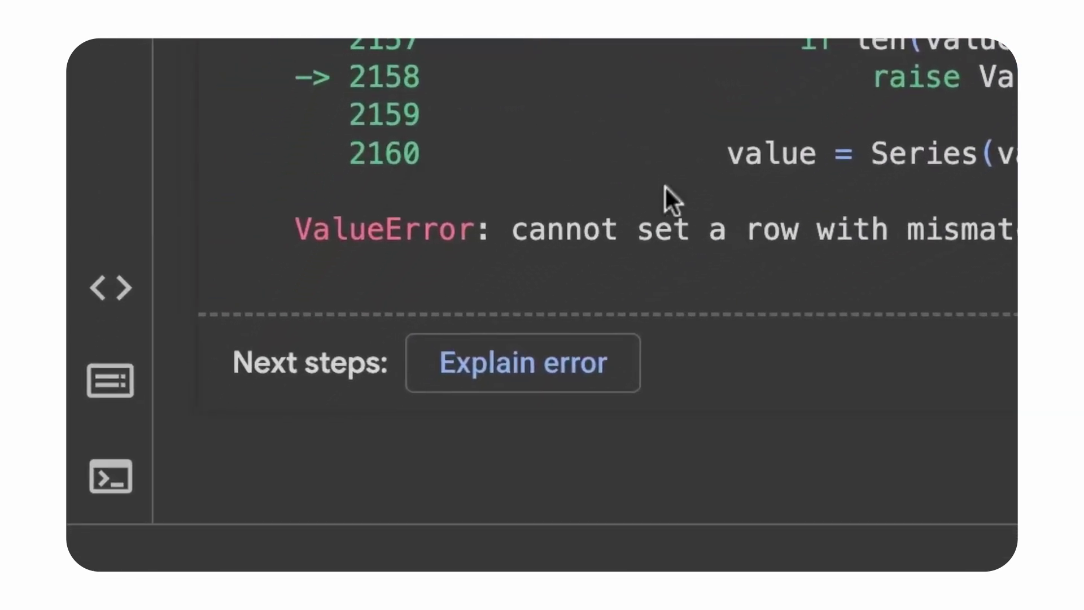
Step: Use Gemini's error explanation to change the row to ["Evan", 95] and rerun the cell
left_click(593, 343)
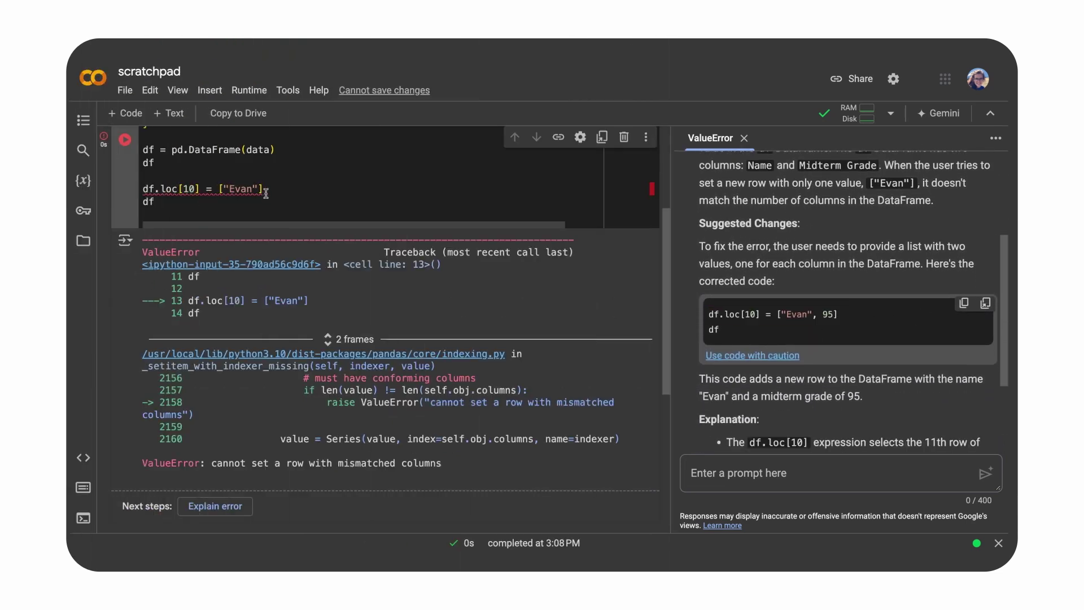
type("df.loc[10] = [\"Evan\", 95]")
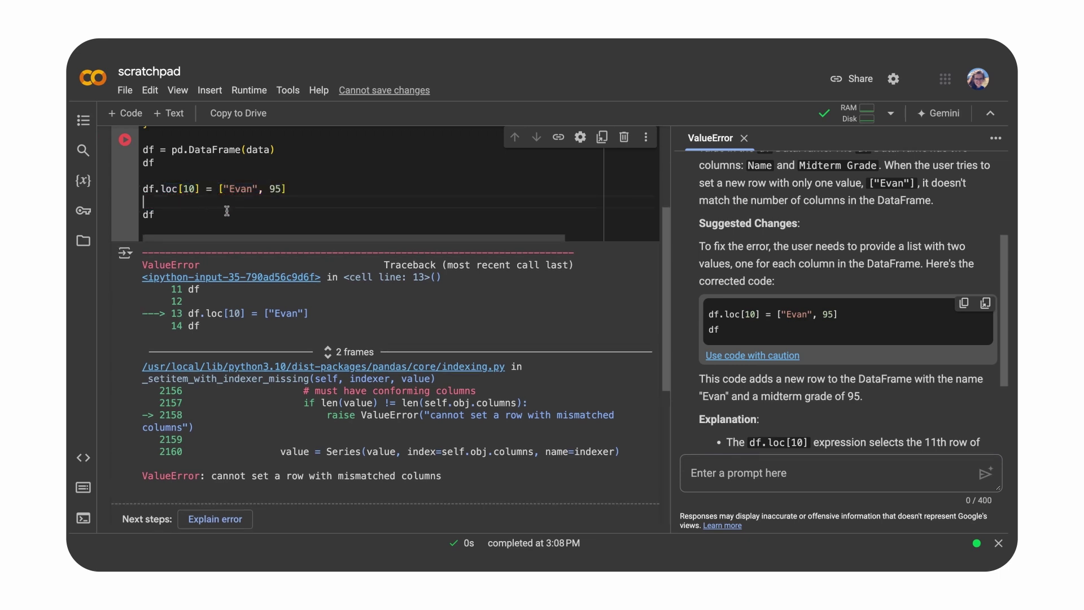
left_click(126, 142)
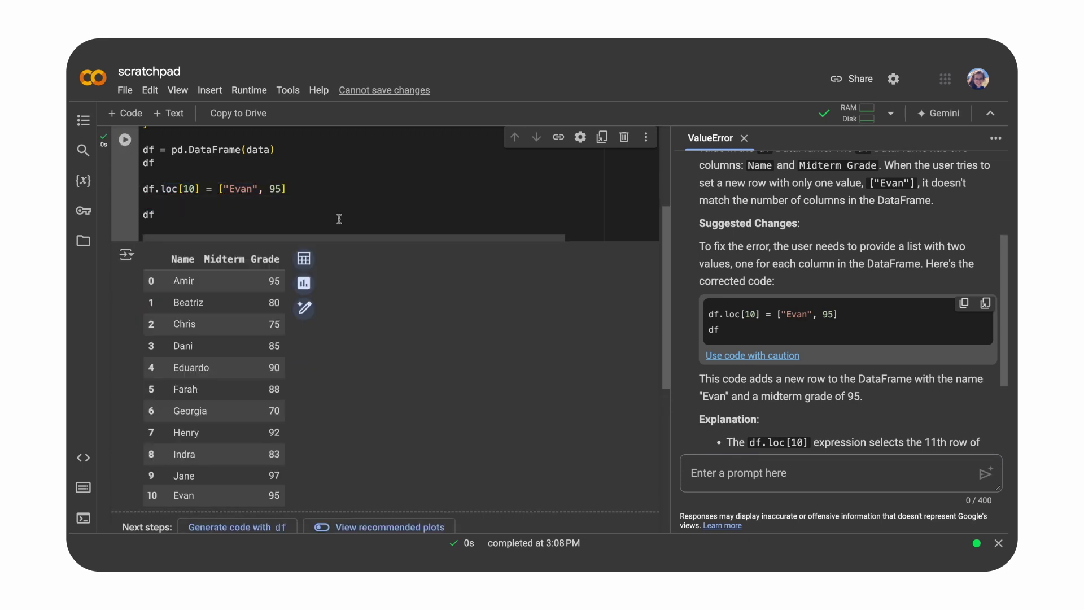